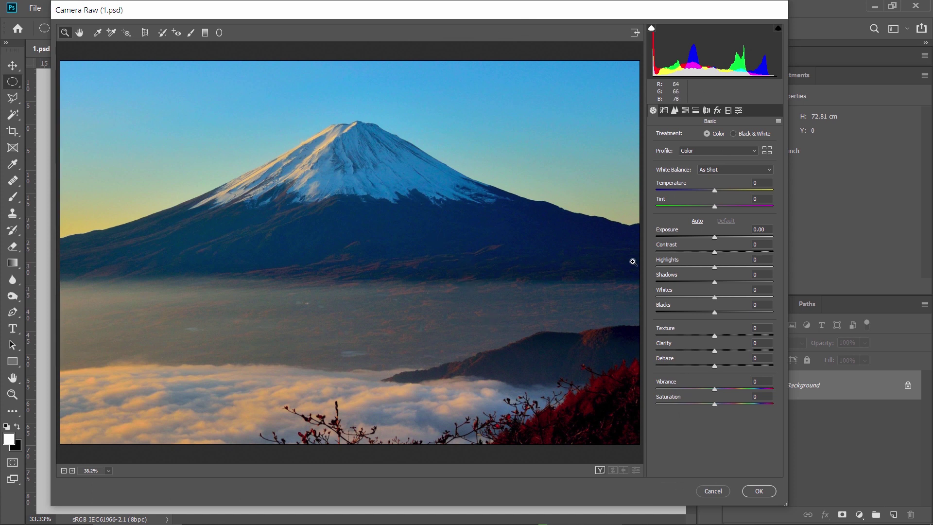
# Set the post-crop vignette to Amount -20, Midpoint 26, Roundness +68 and Feather 65 in the Camera Raw effects
pyautogui.click(718, 111)
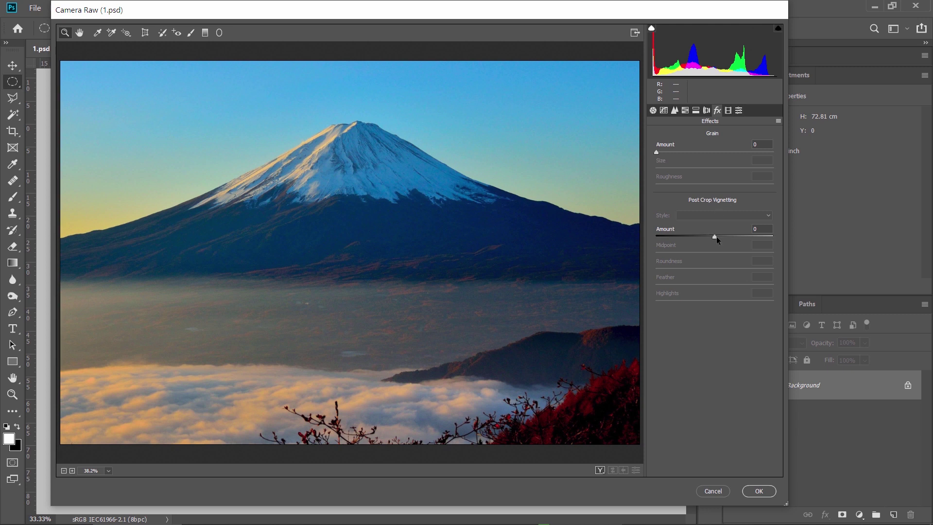
pyautogui.moveTo(716, 237); pyautogui.dragTo(687, 261)
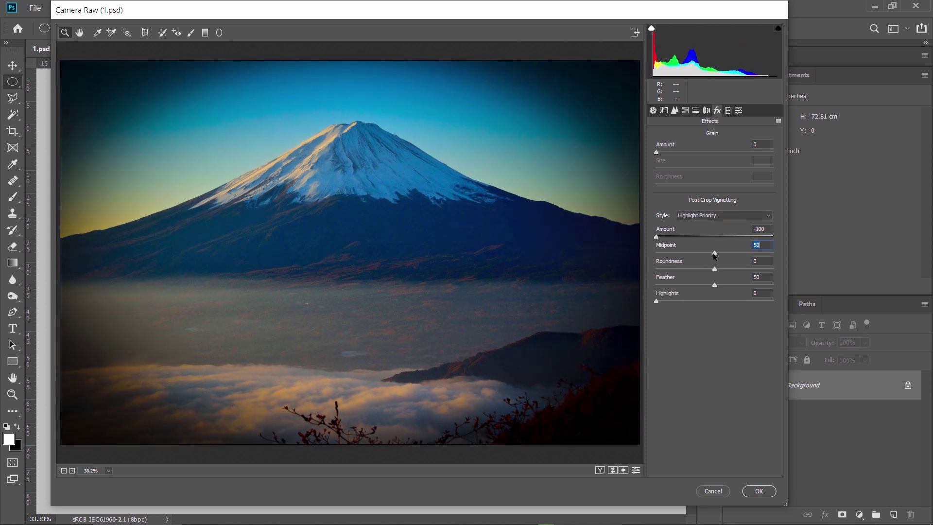
pyautogui.moveTo(714, 269); pyautogui.dragTo(731, 286)
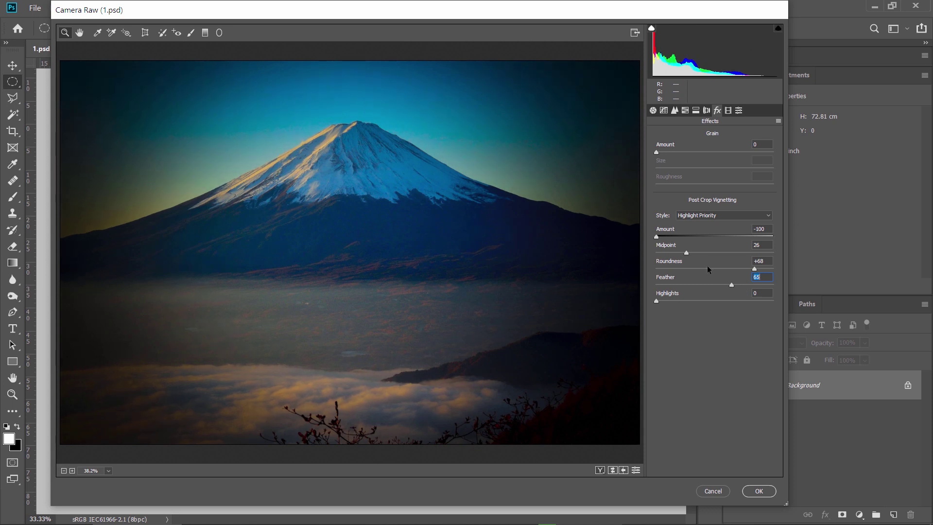
pyautogui.moveTo(658, 240); pyautogui.dragTo(704, 244)
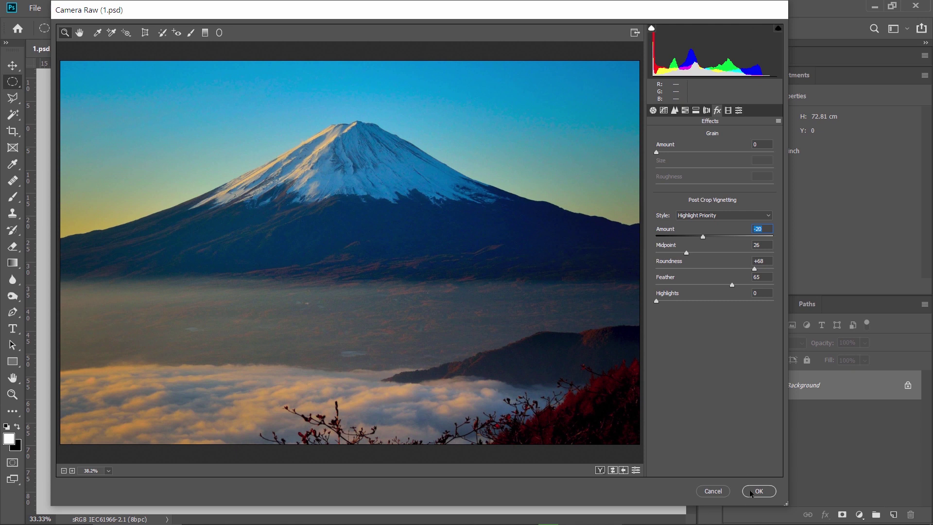
# Compare the photo with and without the vignette in the preview and apply the Camera Raw Filter
pyautogui.press('p')
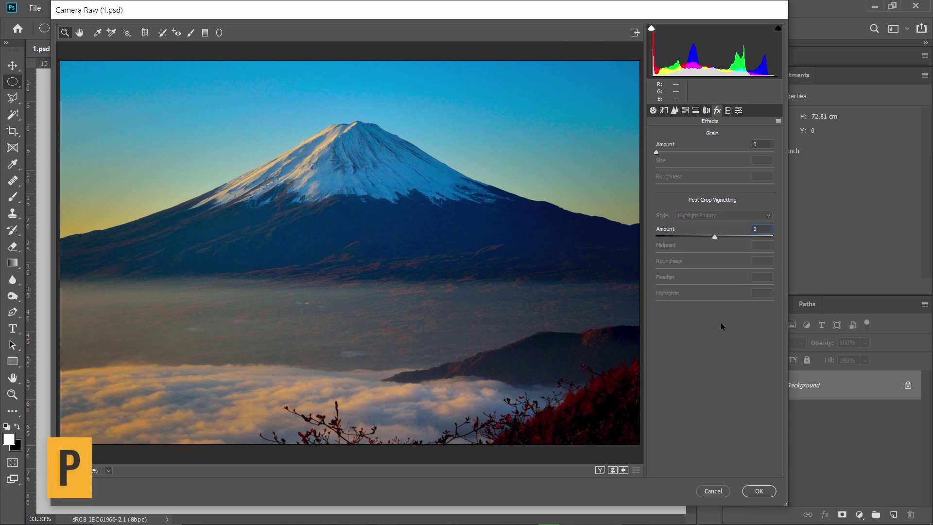
pyautogui.press('p')
pyautogui.press('p')
pyautogui.press('p')
pyautogui.press('p')
pyautogui.press('p')
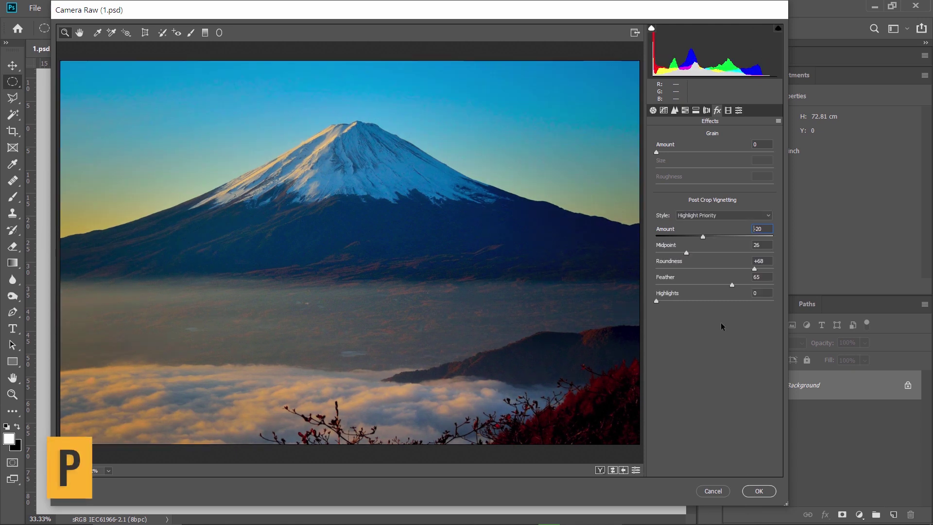
pyautogui.click(759, 491)
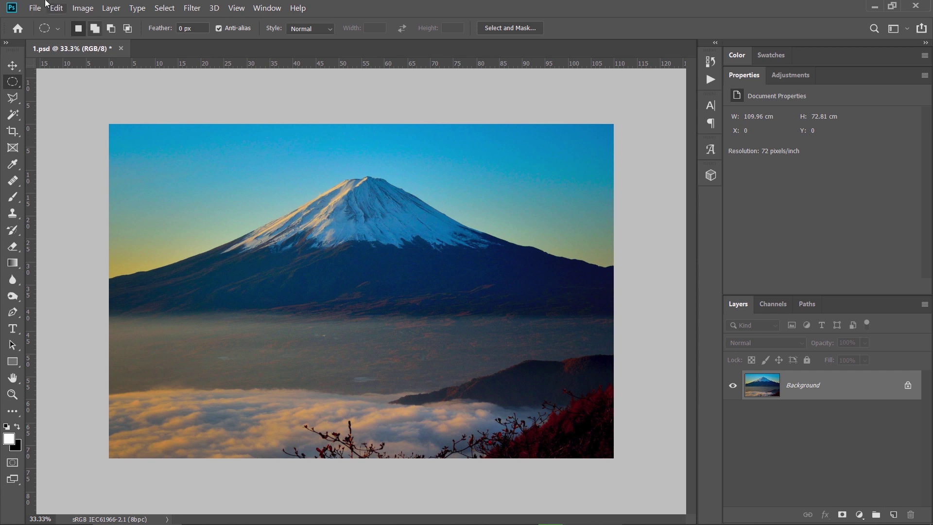
# Undo the Camera Raw Filter and convert the Background layer to a smart object
pyautogui.click(62, 11)
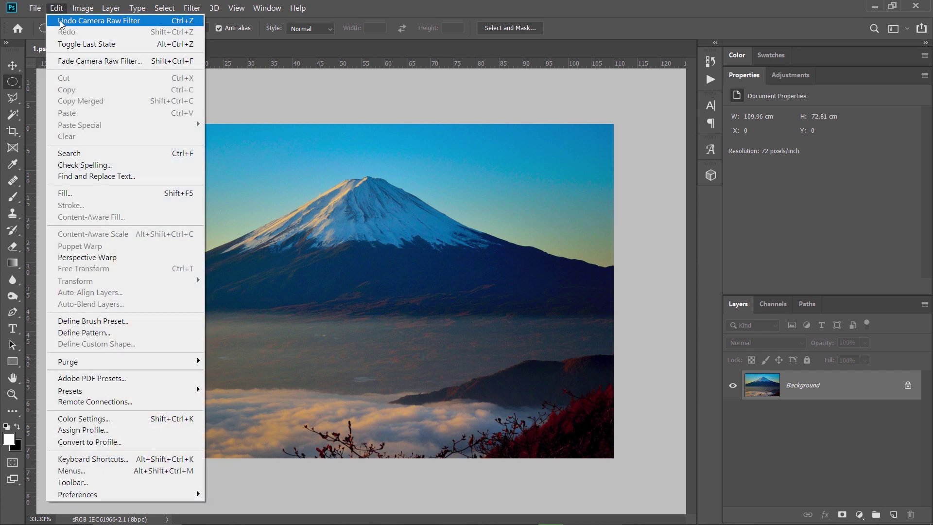
pyautogui.click(62, 27)
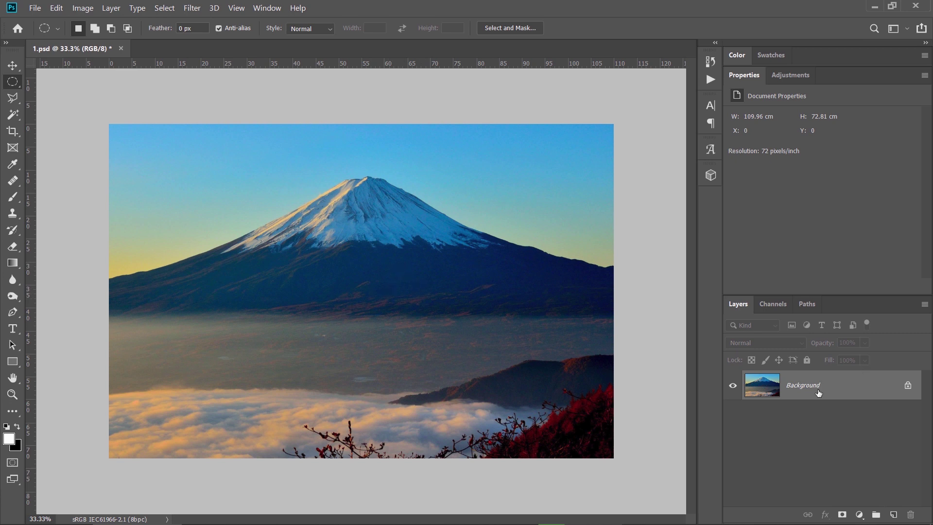
pyautogui.rightClick(845, 386)
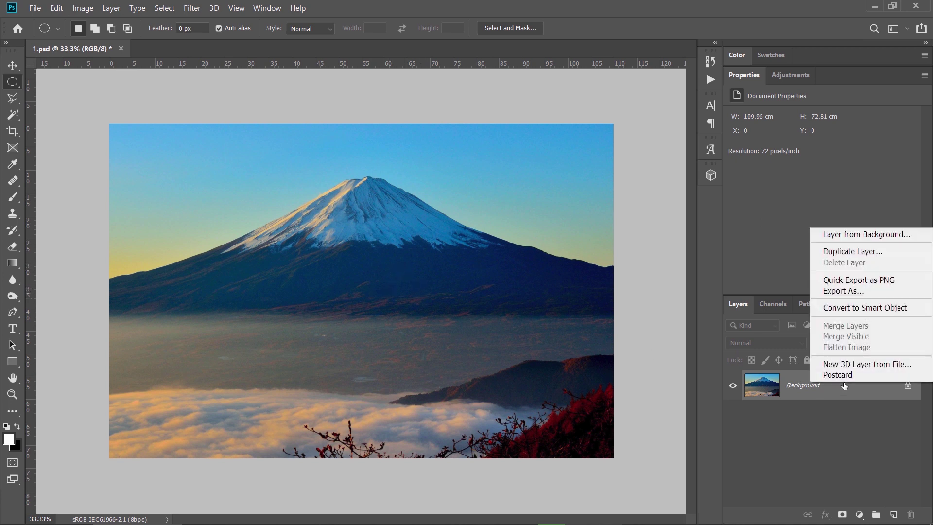
pyautogui.click(853, 310)
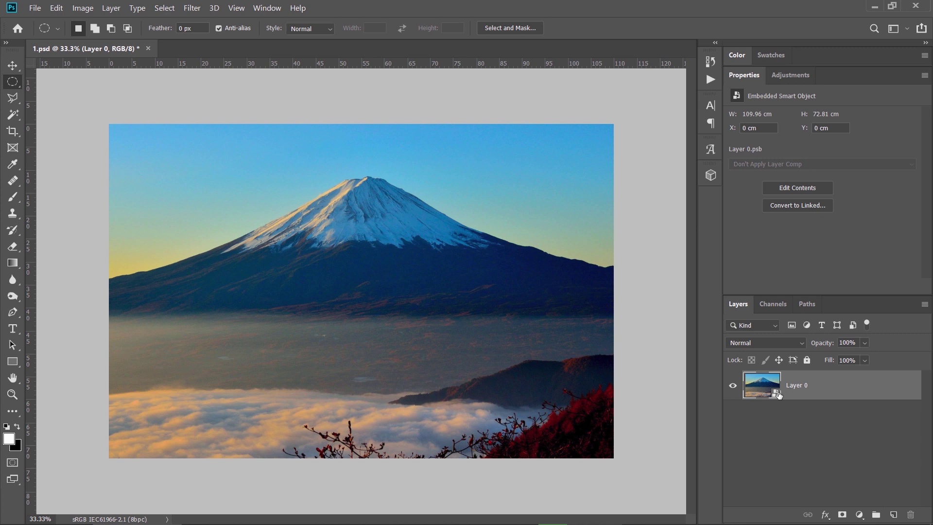
# Apply the Camera Raw Filter to the smart object with a vignette of Amount -20, Midpoint 20, Roundness +91 and Feather 50
pyautogui.click(192, 8)
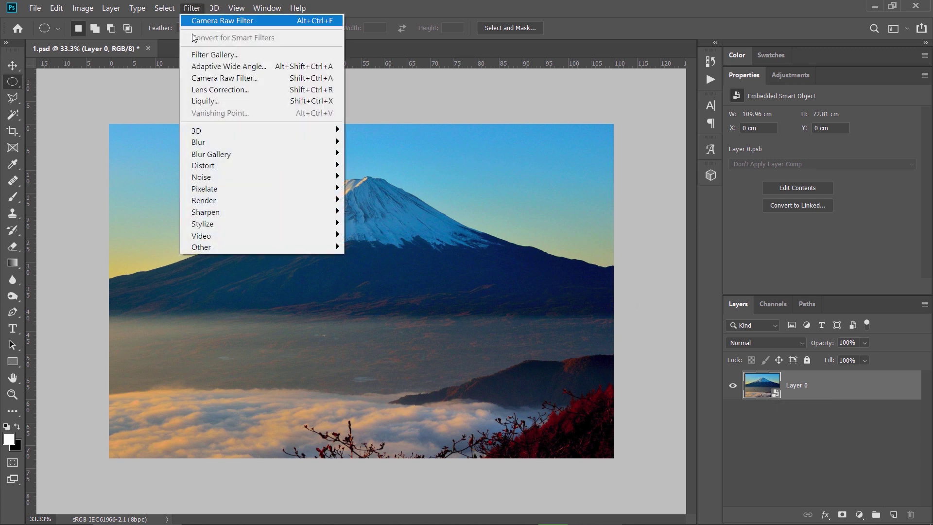
pyautogui.click(199, 79)
pyautogui.moveTo(714, 237)
pyautogui.mouseDown()
pyautogui.moveTo(672, 255)
pyautogui.moveTo(677, 243)
pyautogui.moveTo(704, 238)
pyautogui.mouseUp()
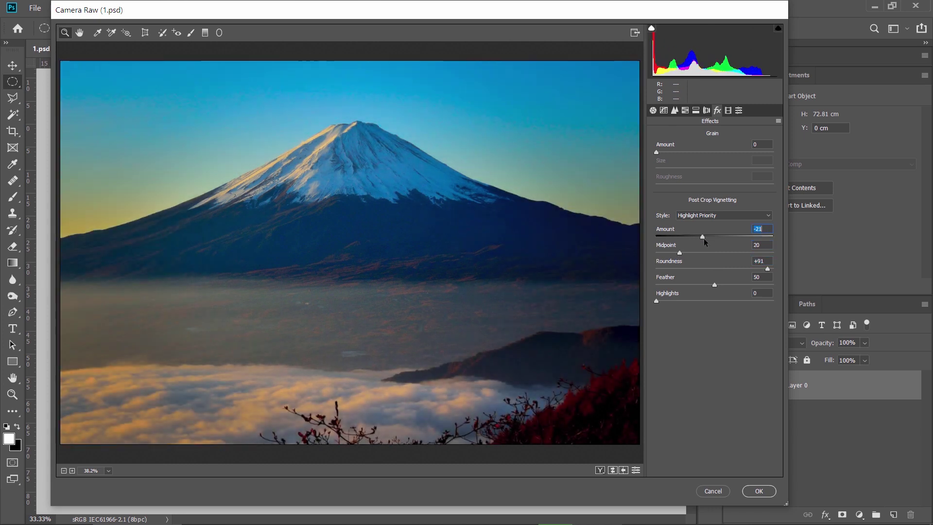
pyautogui.click(756, 492)
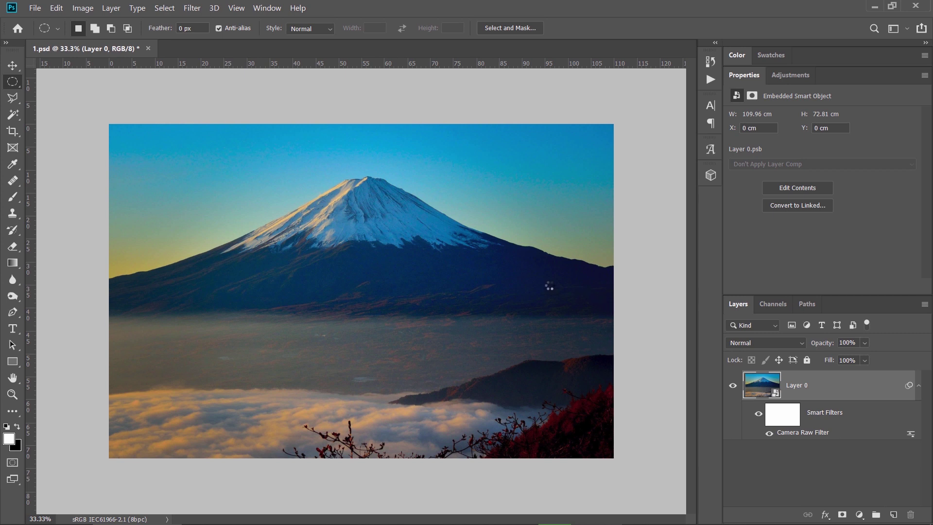
# Reopen the smart object's Camera Raw Filter and change the post-crop vignette Amount to -32
pyautogui.hotkey('ctrl', 'shift', 'a')
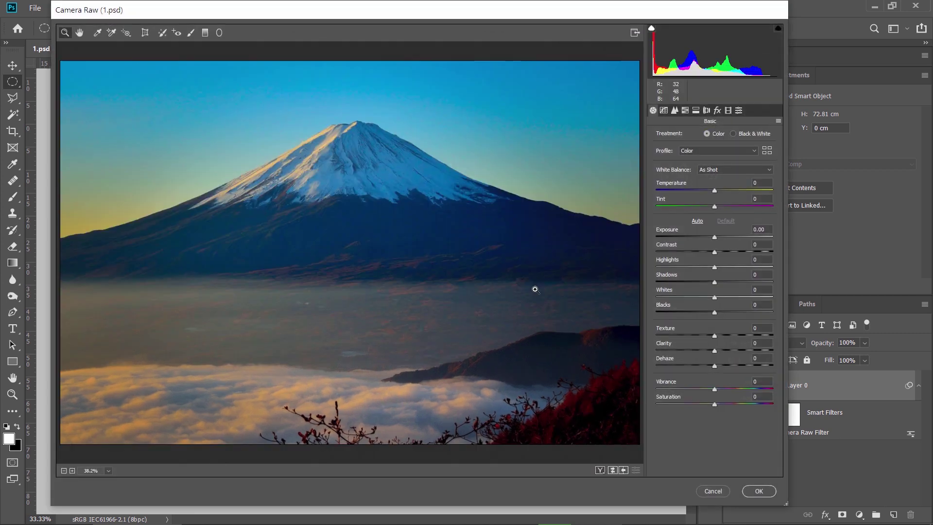
pyautogui.click(718, 110)
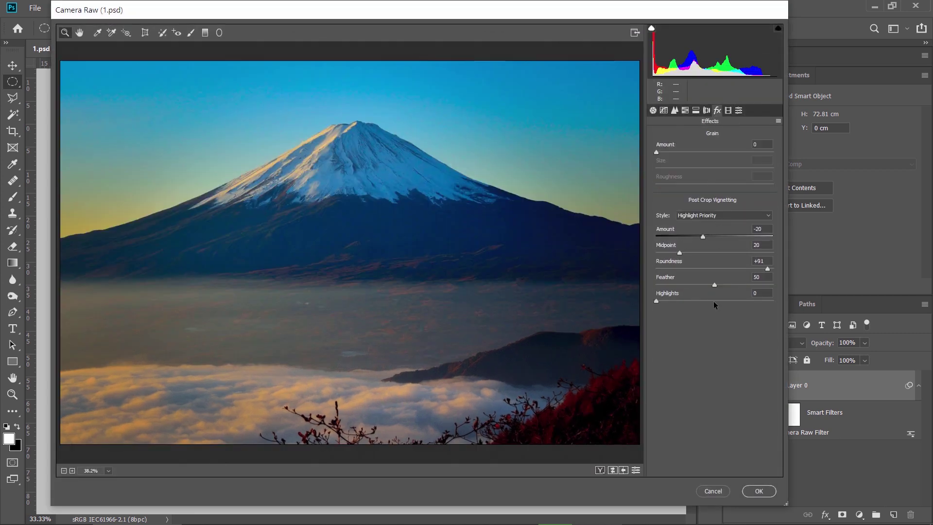
pyautogui.moveTo(703, 236); pyautogui.dragTo(695, 235)
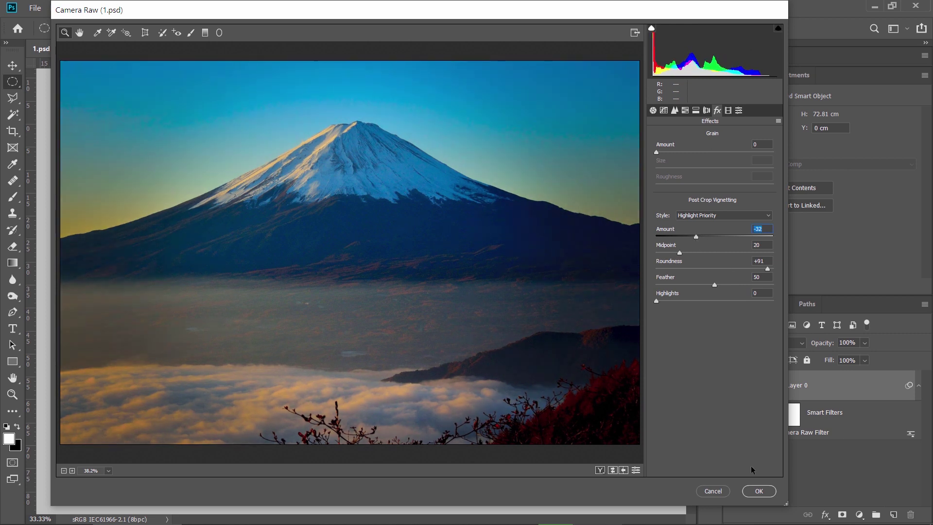
pyautogui.click(755, 493)
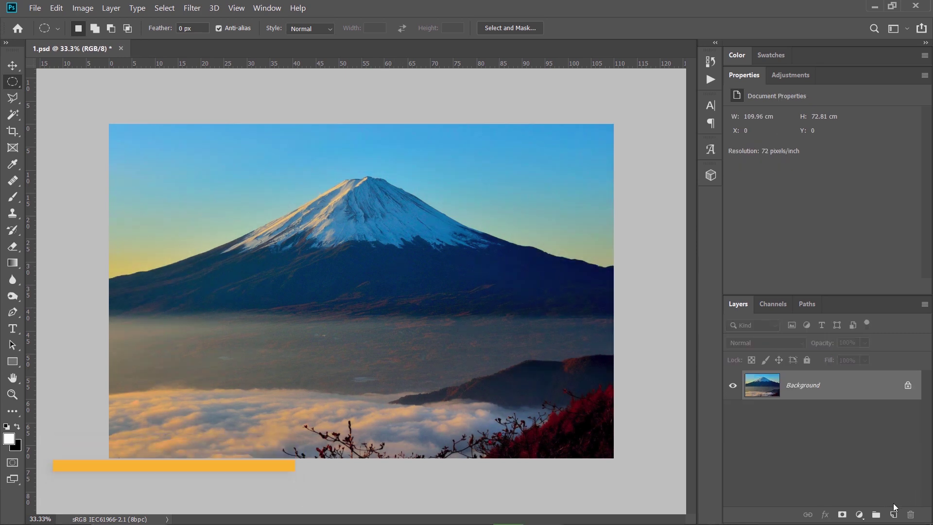
# Add a new layer above the Background and ready the Gradient tool with white as foreground and black as background colour
pyautogui.click(894, 513)
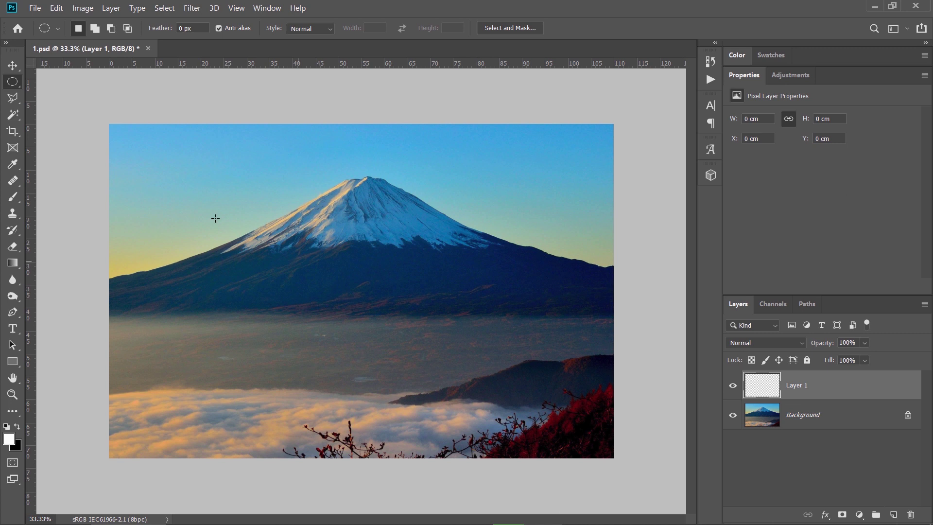
pyautogui.press('g')
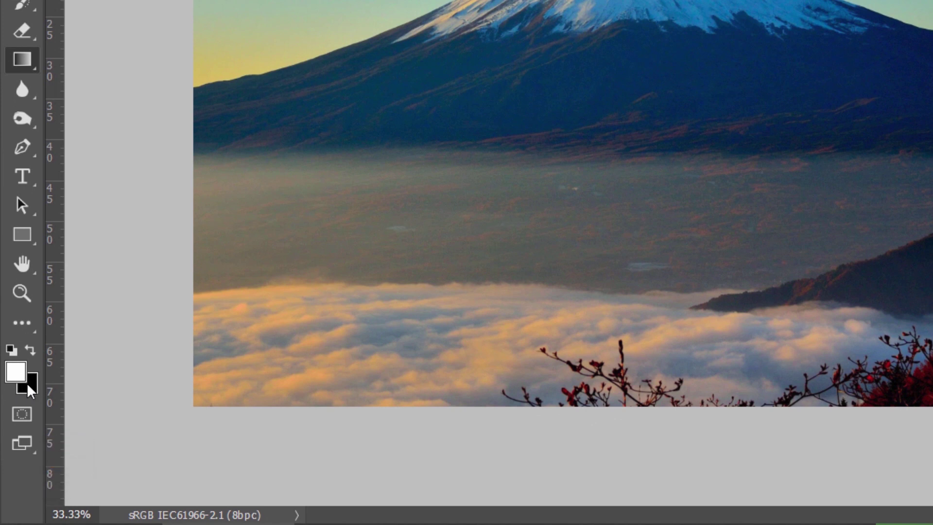
pyautogui.press('d')
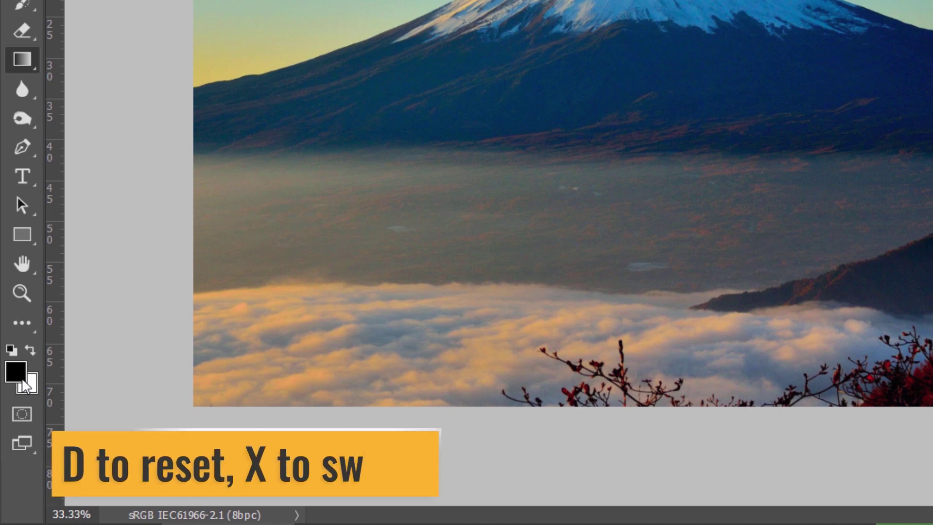
pyautogui.press('x')
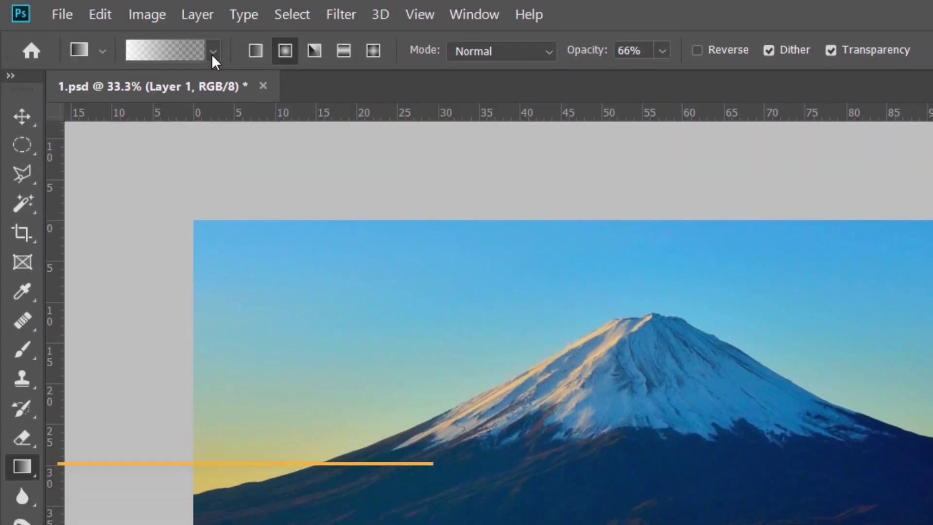
# Choose the white-to-black foreground-to-background gradient preset and set the gradient opacity to 100%
pyautogui.click(213, 53)
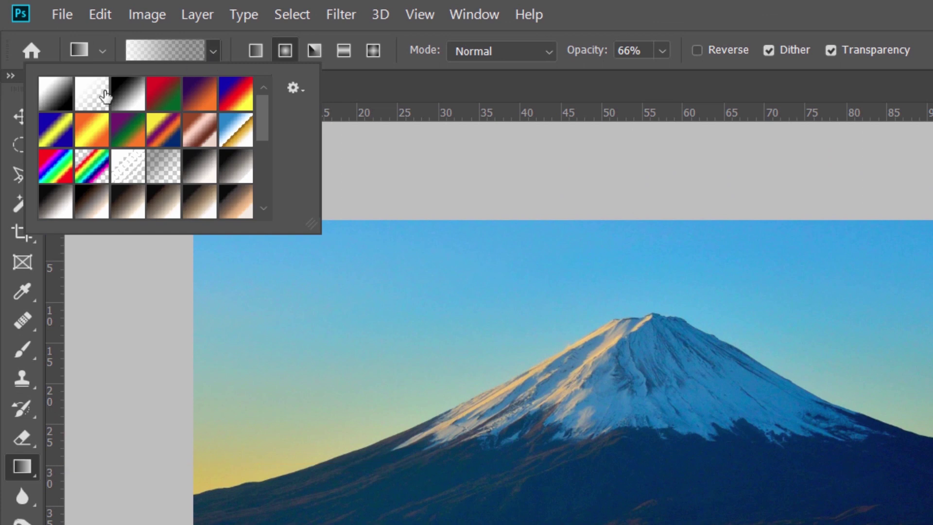
pyautogui.click(570, 13)
pyautogui.moveTo(583, 54); pyautogui.dragTo(603, 54)
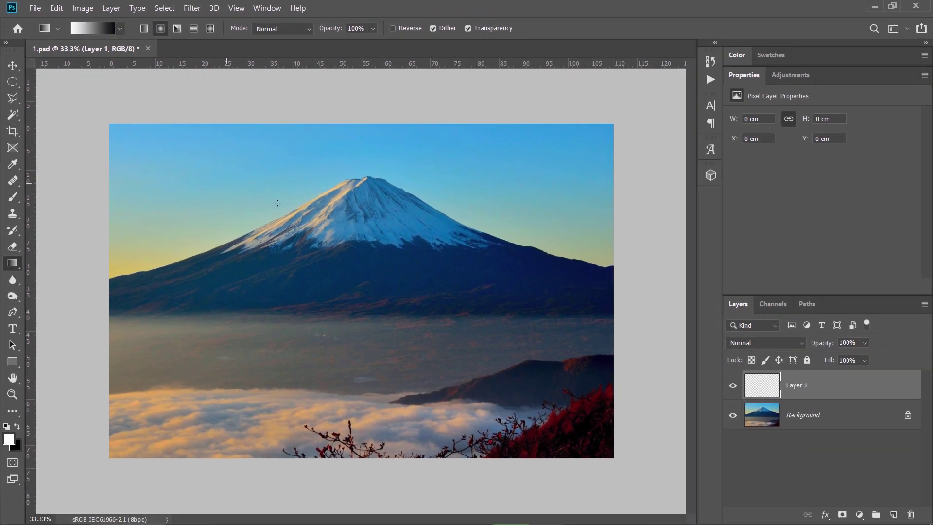
# Draw a large radial gradient from the mountain toward the image corner on the new layer and blend the layer with Multiply
pyautogui.moveTo(405, 257); pyautogui.dragTo(450, 341)
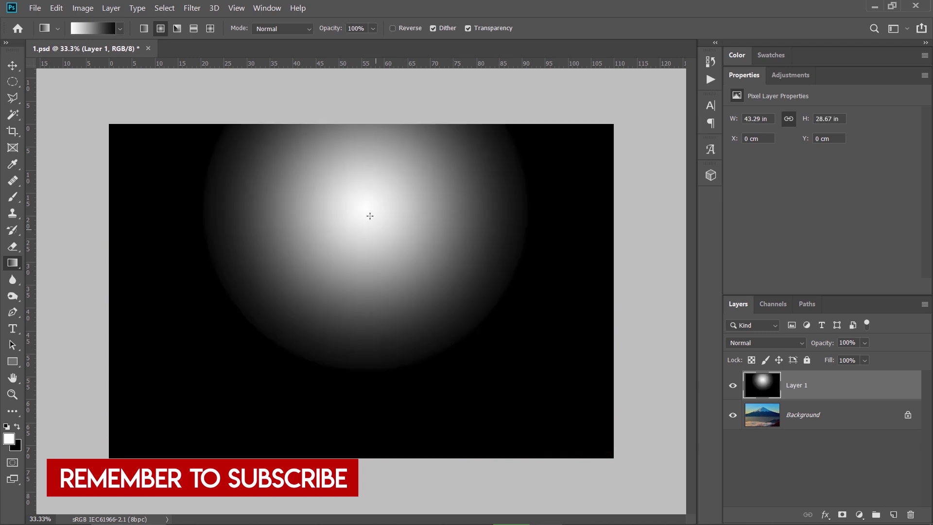
pyautogui.moveTo(369, 220); pyautogui.dragTo(471, 367)
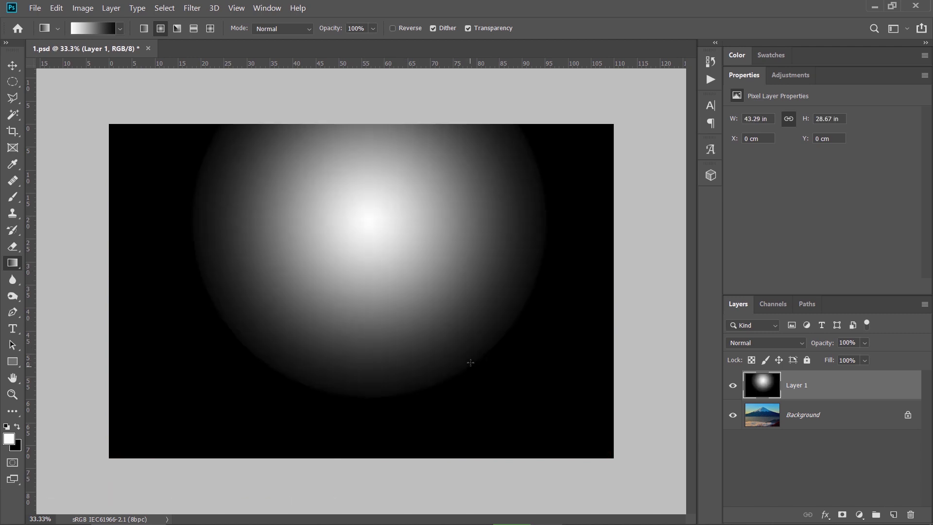
pyautogui.click(774, 346)
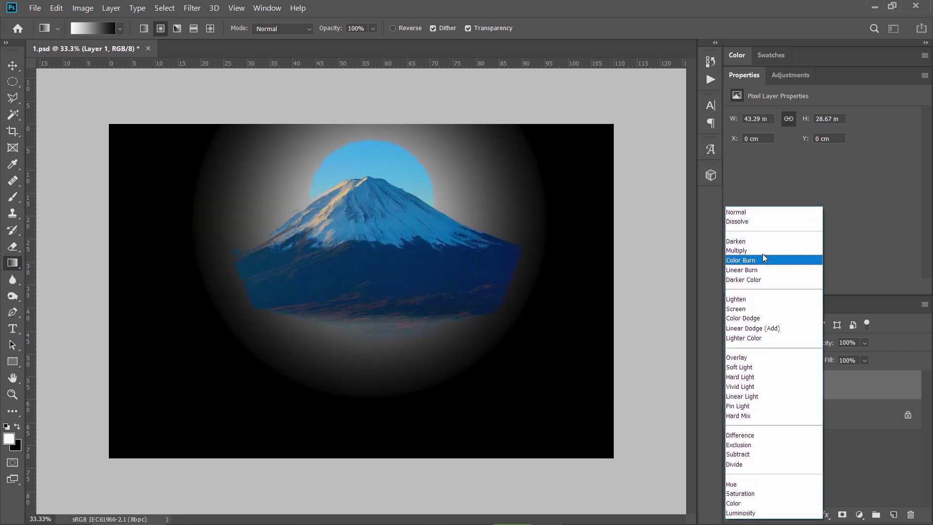
pyautogui.click(763, 250)
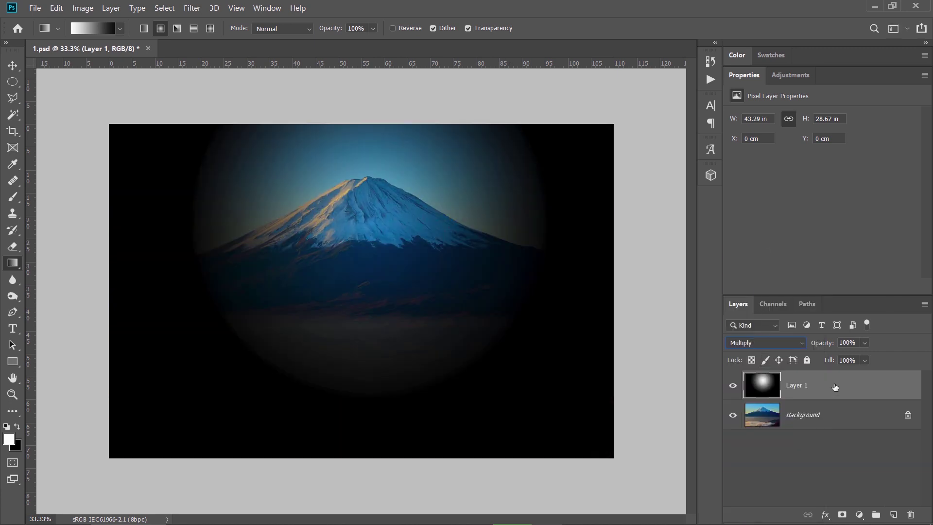
pyautogui.moveTo(365, 220); pyautogui.dragTo(551, 418)
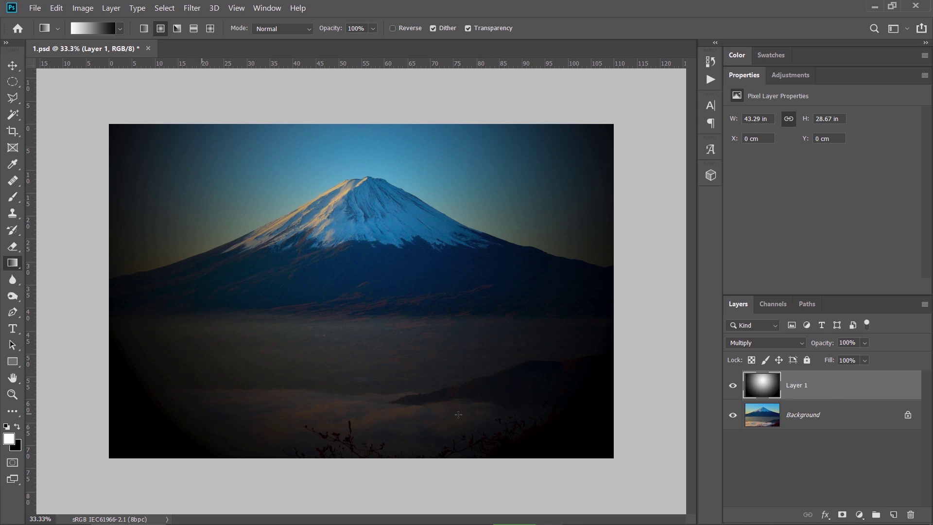
# Split the gradient layer's Blend If highlight slider for the Underlying Layer to 0 / 255 and confirm the blending options
pyautogui.doubleClick(843, 383)
pyautogui.moveTo(770, 345); pyautogui.dragTo(602, 346)
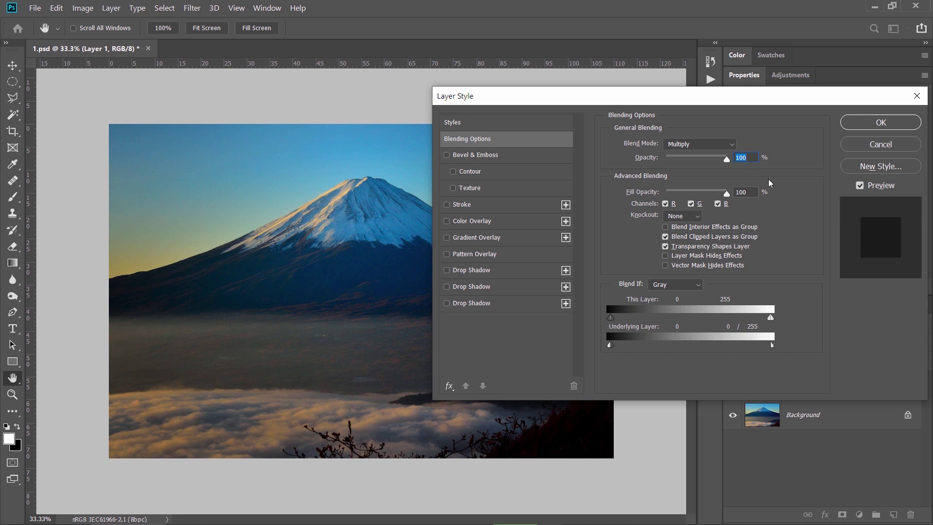
pyautogui.click(855, 125)
pyautogui.press('g')
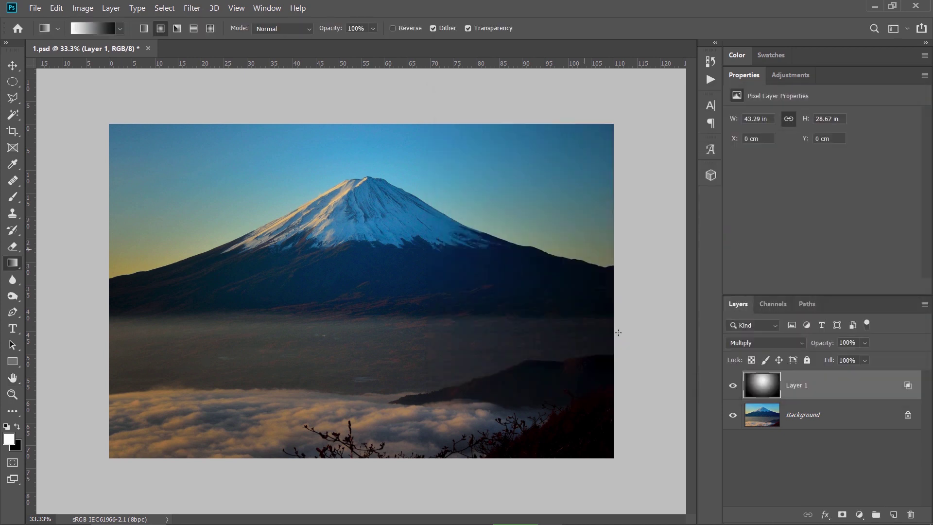
# Compare the photo with and without the gradient vignette layer and lower that layer's opacity
pyautogui.click(733, 387)
pyautogui.click(733, 386)
pyautogui.click(732, 387)
pyautogui.click(733, 386)
pyautogui.click(733, 387)
pyautogui.click(733, 386)
pyautogui.moveTo(823, 346); pyautogui.dragTo(797, 350)
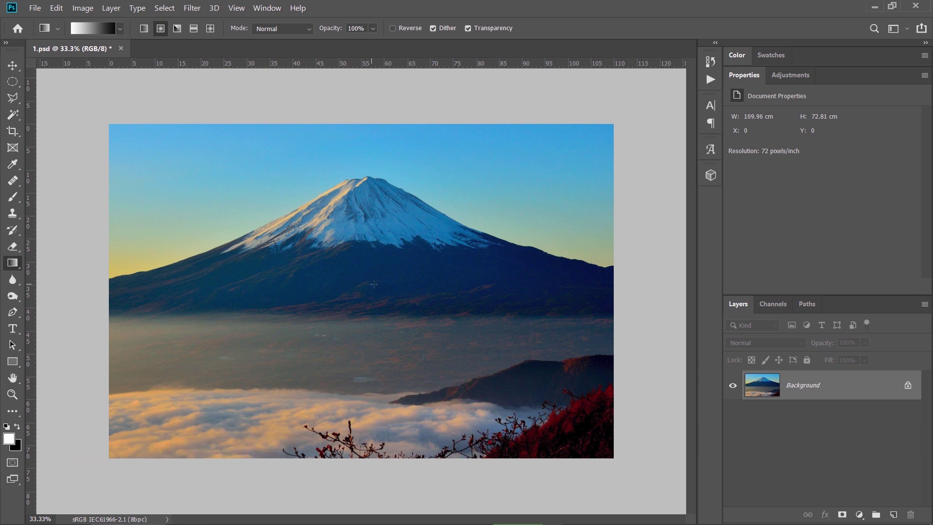
# Add a Levels adjustment layer above the Background and darken its midtones to 0.52
pyautogui.click(859, 514)
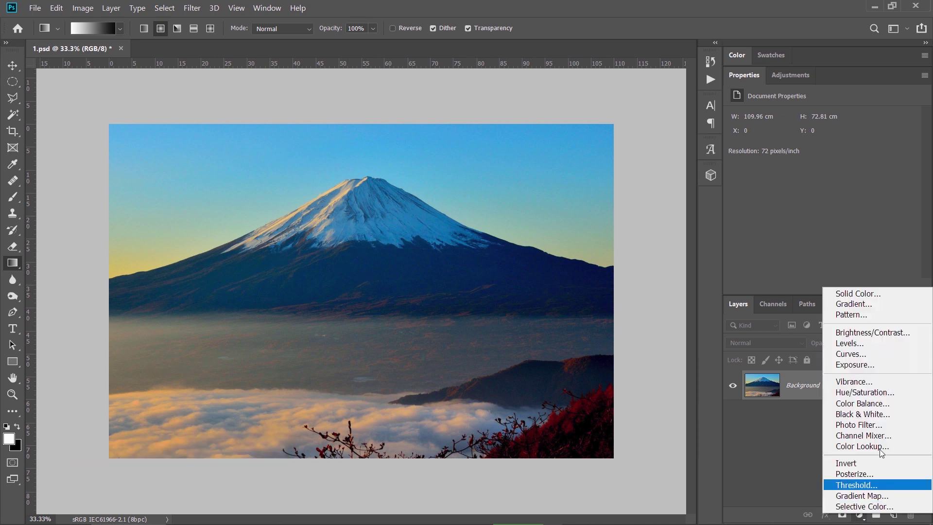
pyautogui.click(865, 339)
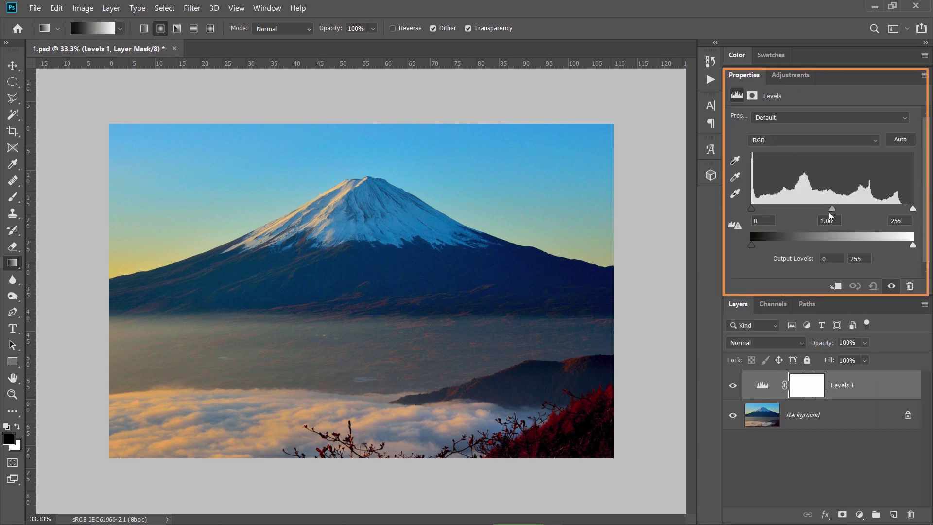
pyautogui.moveTo(833, 207); pyautogui.dragTo(864, 211)
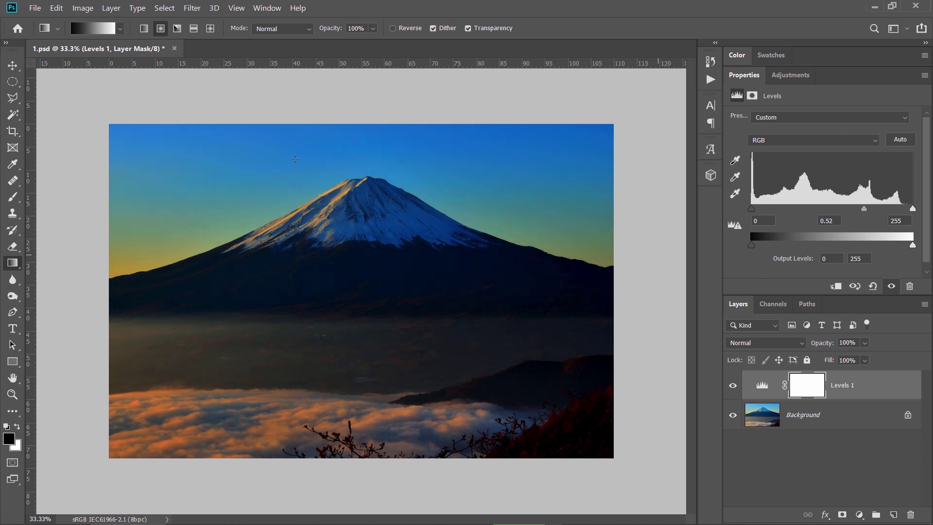
# Make an elliptical selection around the snowy mountain peak, fill it with black on the Levels 1 mask and deselect
pyautogui.click(13, 81)
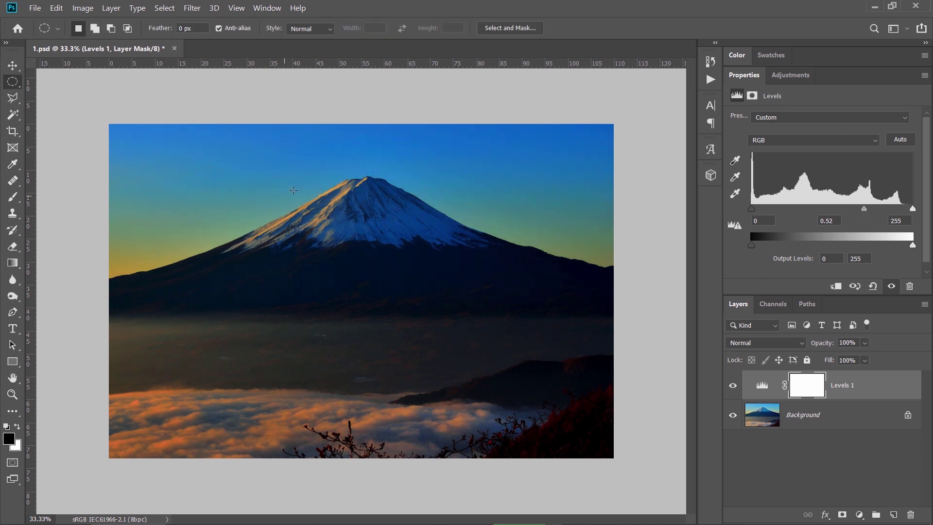
pyautogui.moveTo(263, 169); pyautogui.dragTo(483, 343)
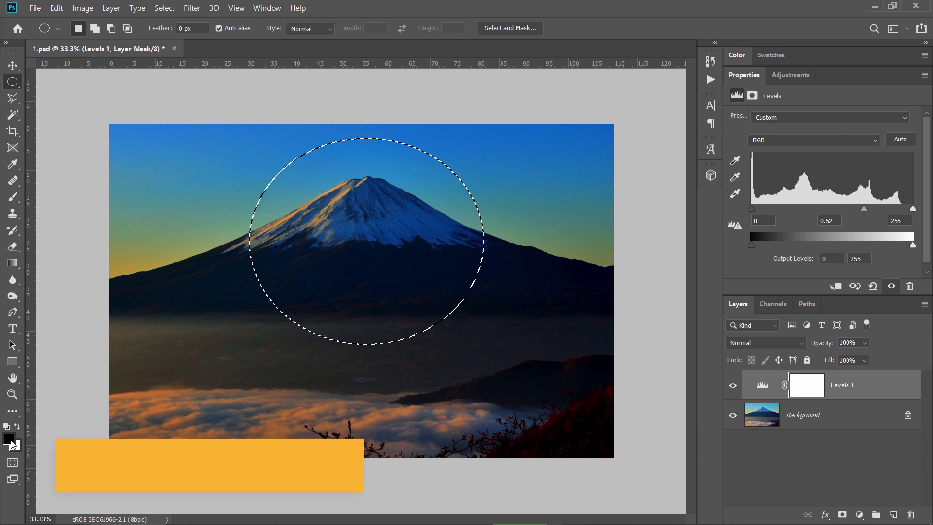
pyautogui.hotkey('alt', 'BackSpace')
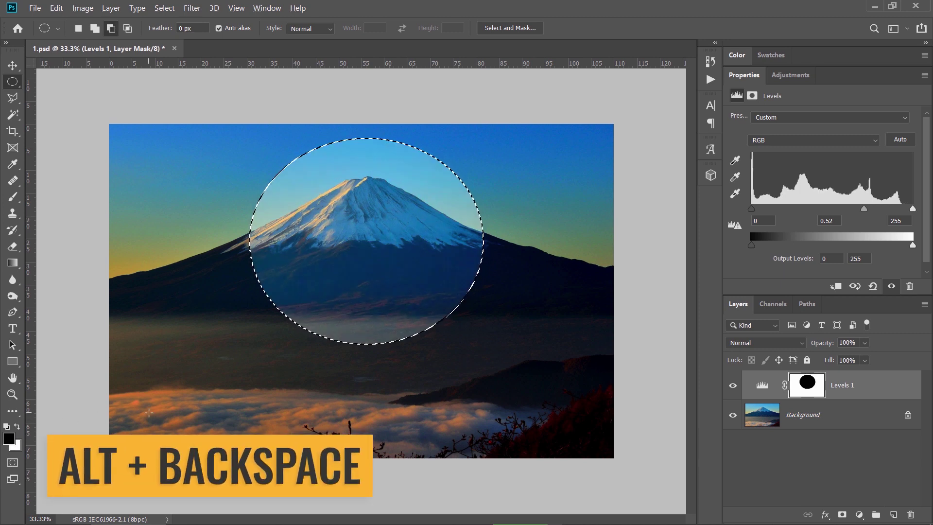
pyautogui.hotkey('ctrl', 'd')
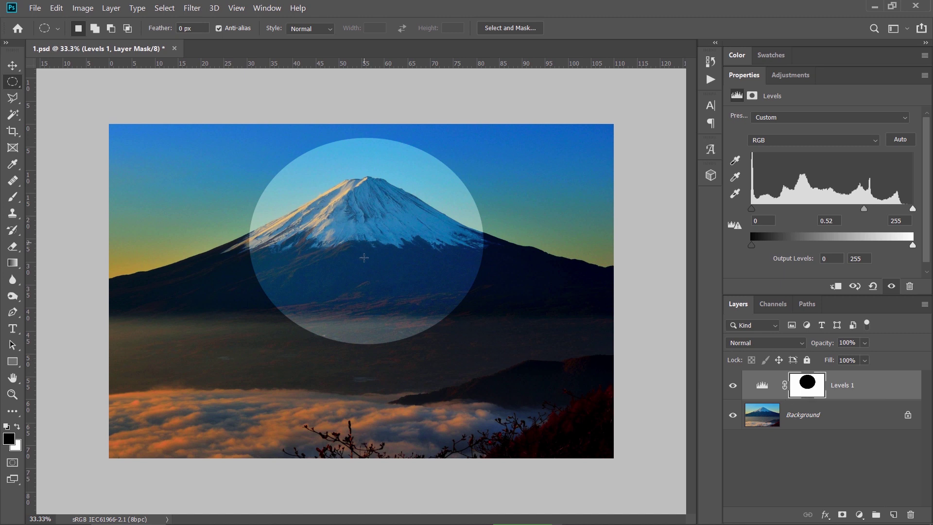
# Feather the Levels 1 layer mask by 200.6 px and unlink the mask from its adjustment layer
pyautogui.click(806, 382)
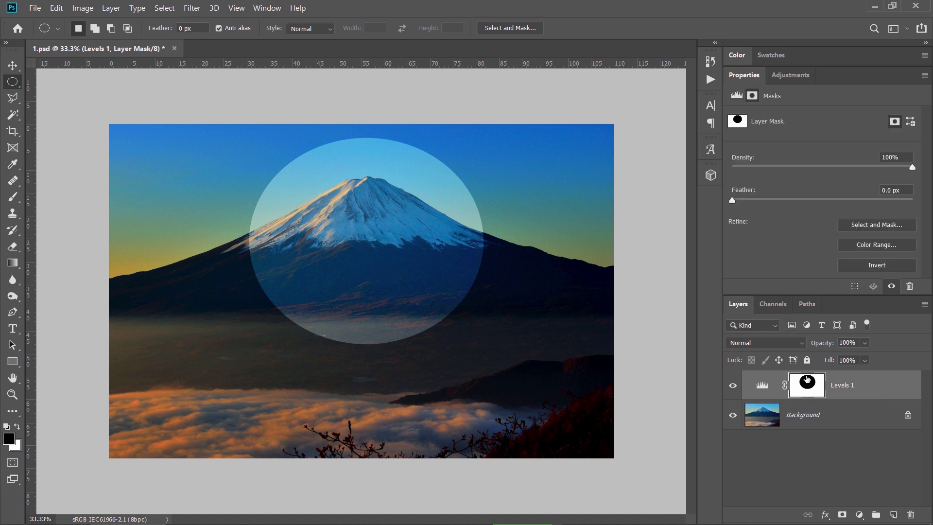
pyautogui.moveTo(732, 201); pyautogui.dragTo(877, 210)
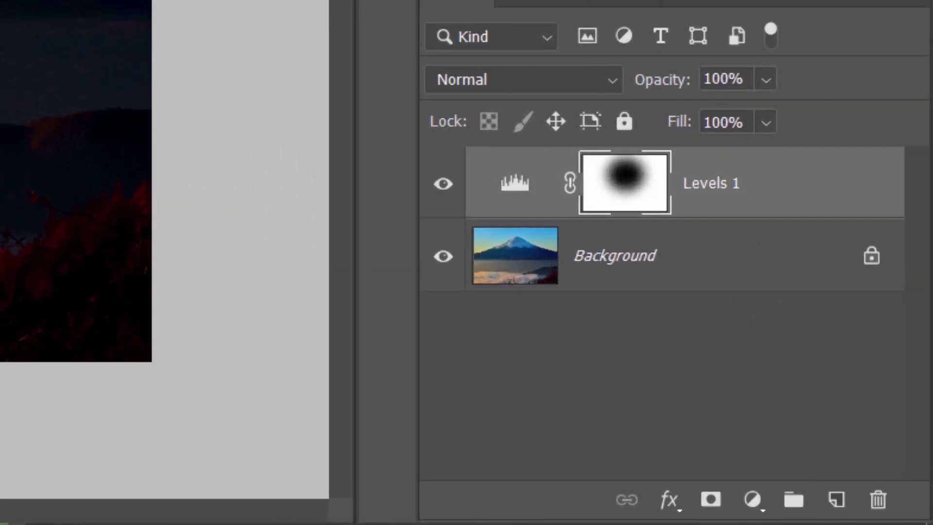
pyautogui.click(570, 186)
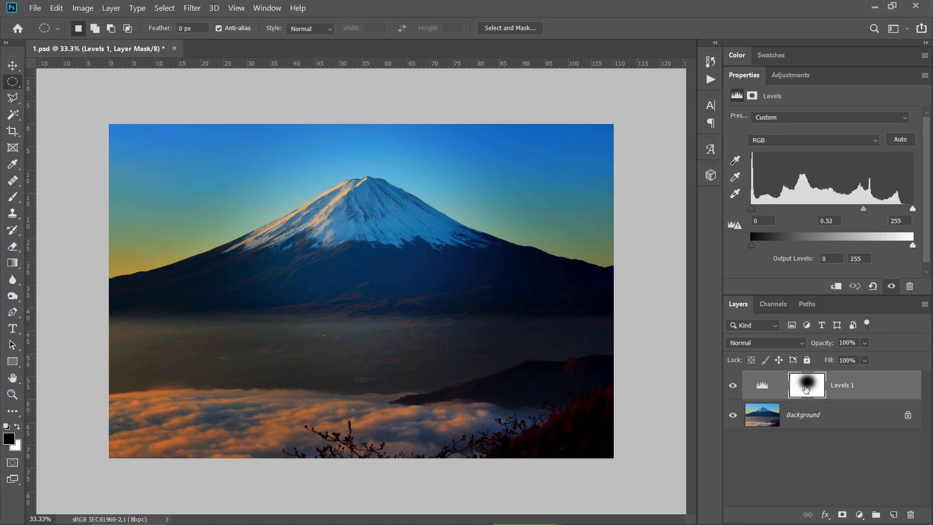
# Enlarge the feathered ellipse on the Levels 1 mask with Free Transform, recentre it over the mountain and apply the transform
pyautogui.click(775, 354)
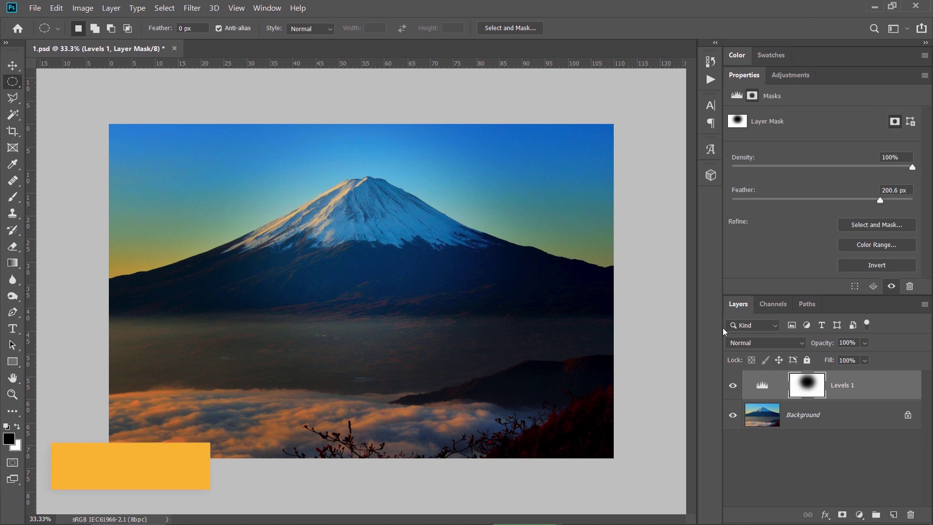
pyautogui.hotkey('ctrl', 't')
pyautogui.moveTo(483, 337); pyautogui.dragTo(552, 394)
pyautogui.moveTo(385, 245); pyautogui.dragTo(384, 262)
pyautogui.press('Return')
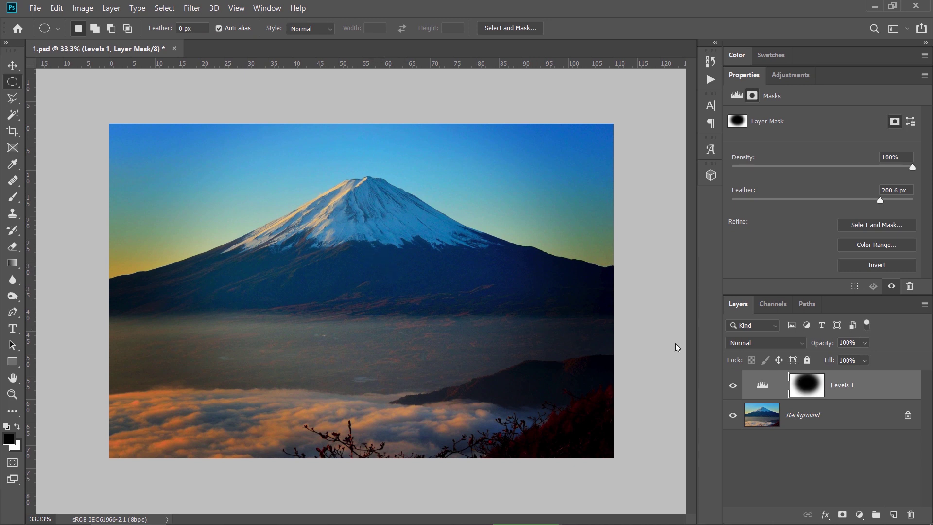
# Fine-tune the size of the Levels 1 mask's ellipse with a second Free Transform and return to the marquee tool
pyautogui.hotkey('ctrl', 't')
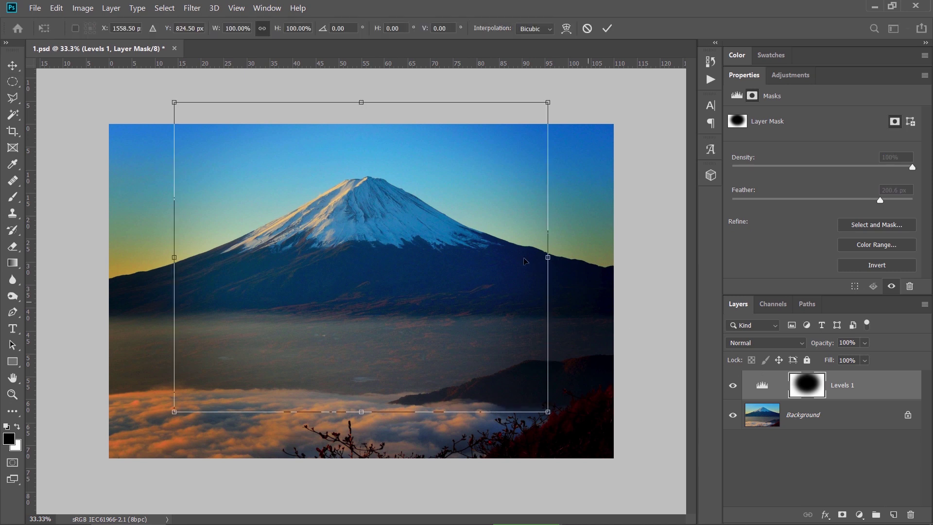
pyautogui.moveTo(550, 415)
pyautogui.mouseDown()
pyautogui.moveTo(562, 427)
pyautogui.moveTo(532, 398)
pyautogui.moveTo(545, 411)
pyautogui.mouseUp()
pyautogui.press('Return')
pyautogui.press('m')
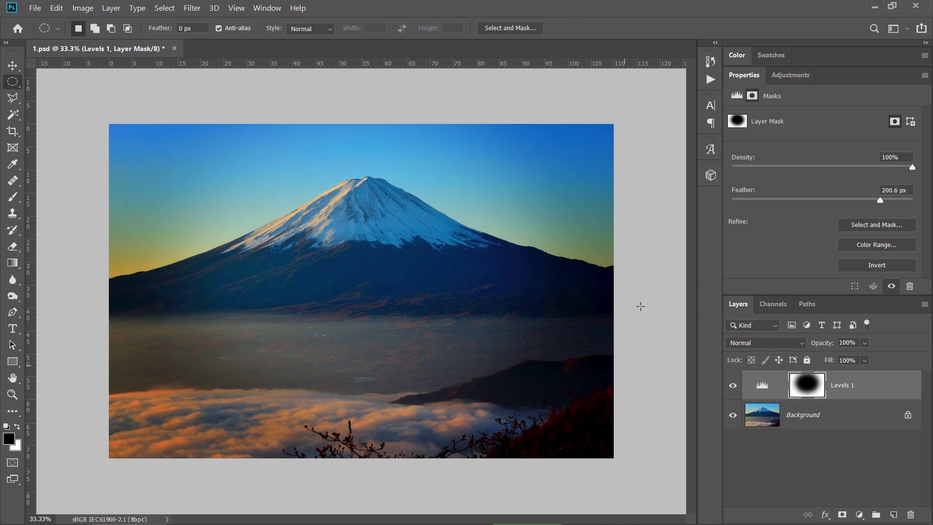